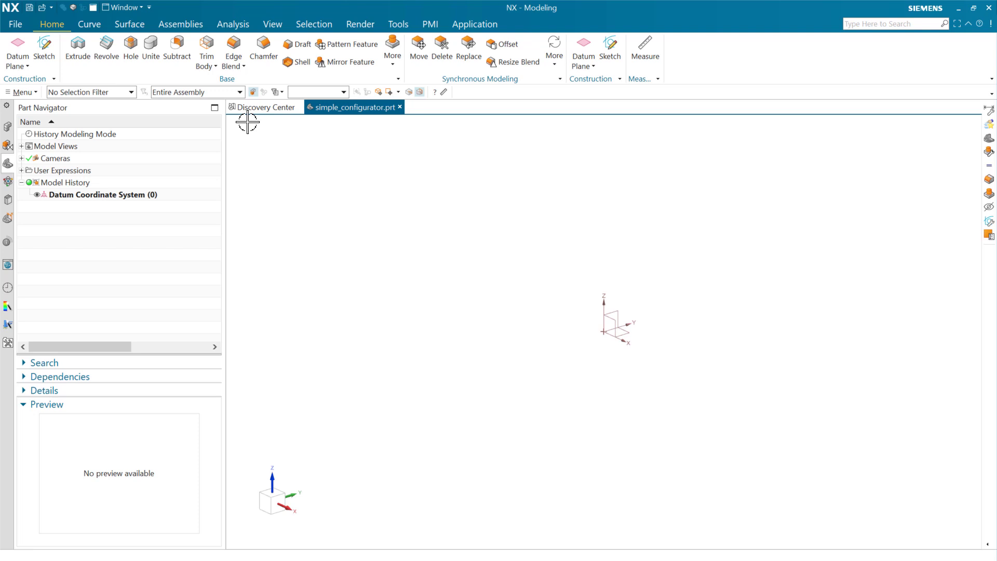
Examine the Edge Blend dialog's illustrated tooltips for the Continuity choices and the Patch Mixed-convexity Corner setting, then close the dialog.
{"action": "left_click", "coordinate": [234, 48]}
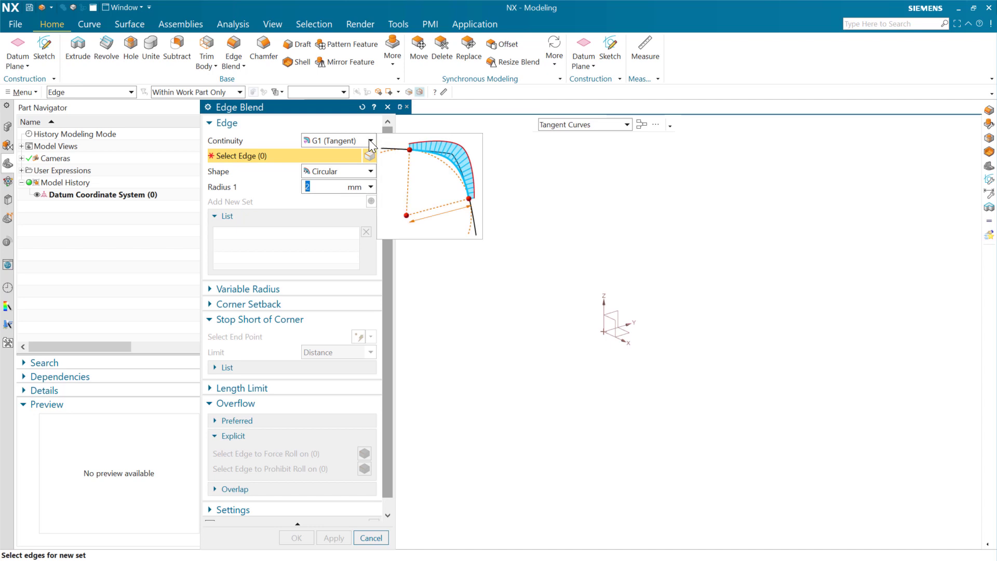
{"action": "left_click", "coordinate": [369, 140]}
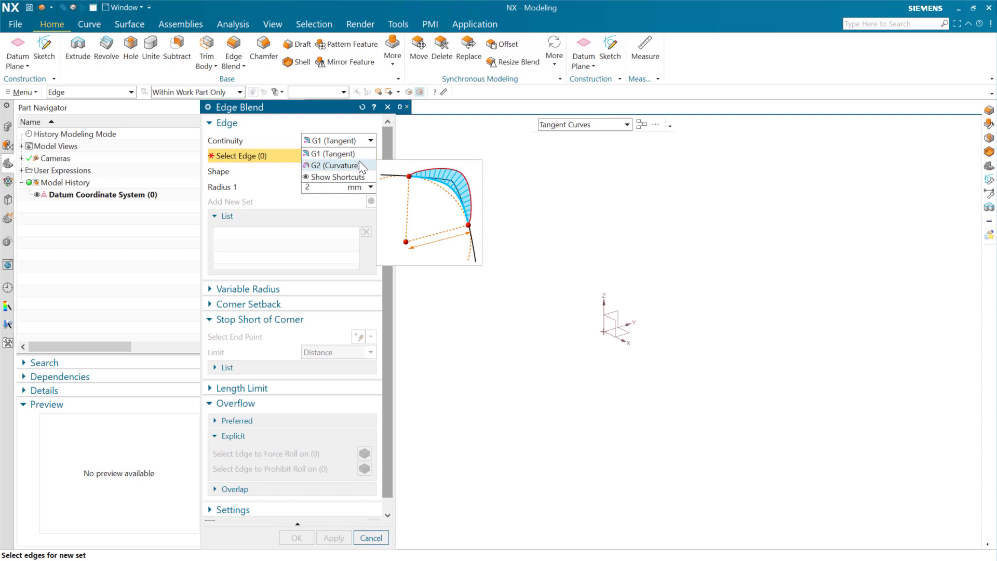
{"action": "left_click", "coordinate": [438, 273]}
{"action": "scroll", "coordinate": [385, 329], "scroll_direction": "down", "scroll_amount": 1}
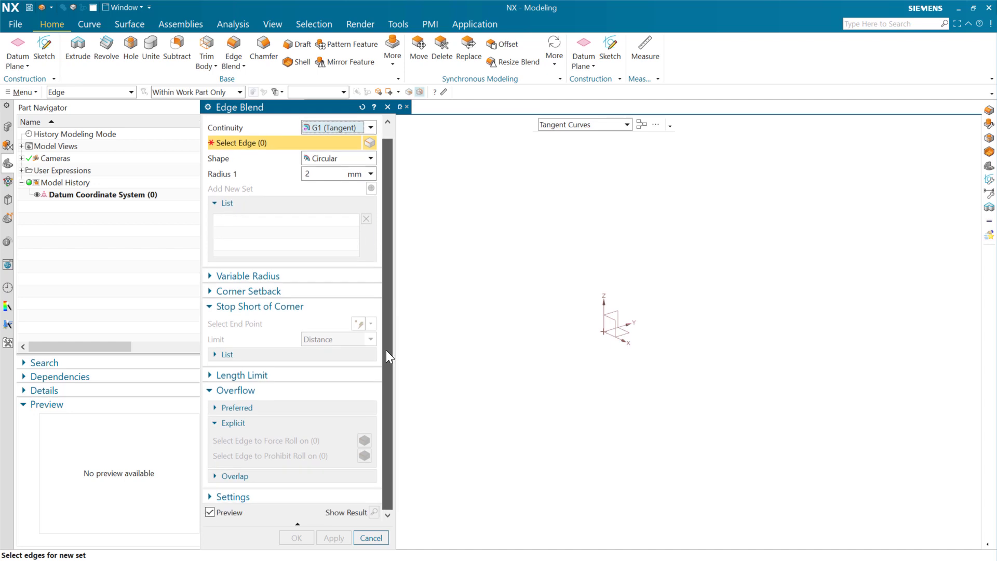
{"action": "left_click", "coordinate": [332, 497]}
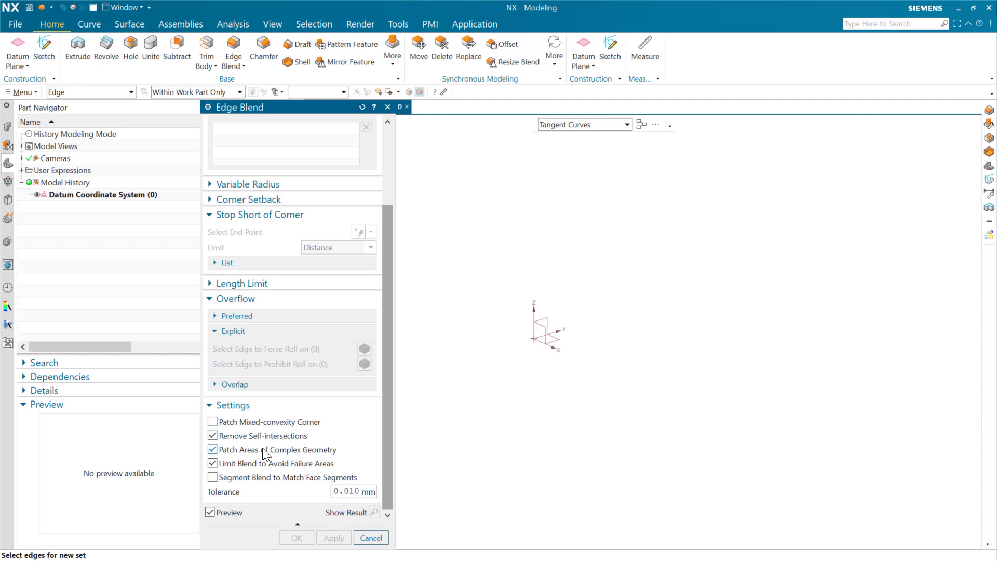
{"action": "mouse_move", "coordinate": [273, 421]}
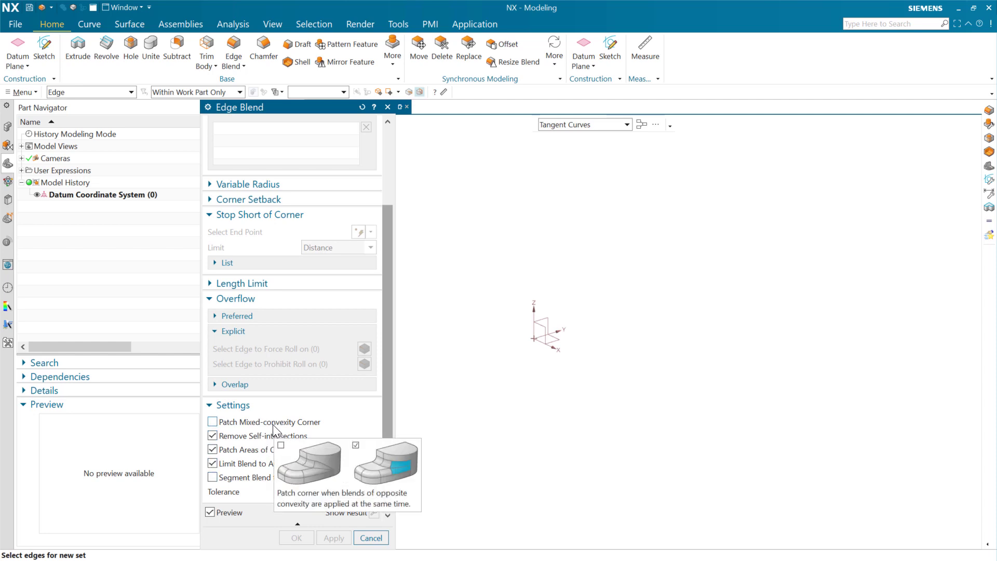
{"action": "left_click_drag", "start_coordinate": [388, 310], "coordinate": [385, 194]}
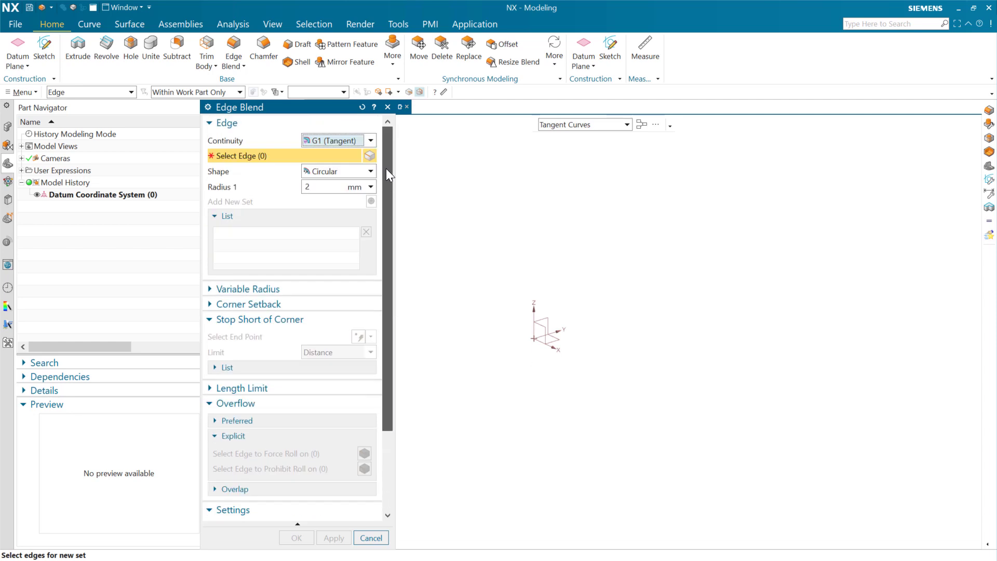
{"action": "left_click", "coordinate": [369, 139]}
{"action": "mouse_move", "coordinate": [362, 157]}
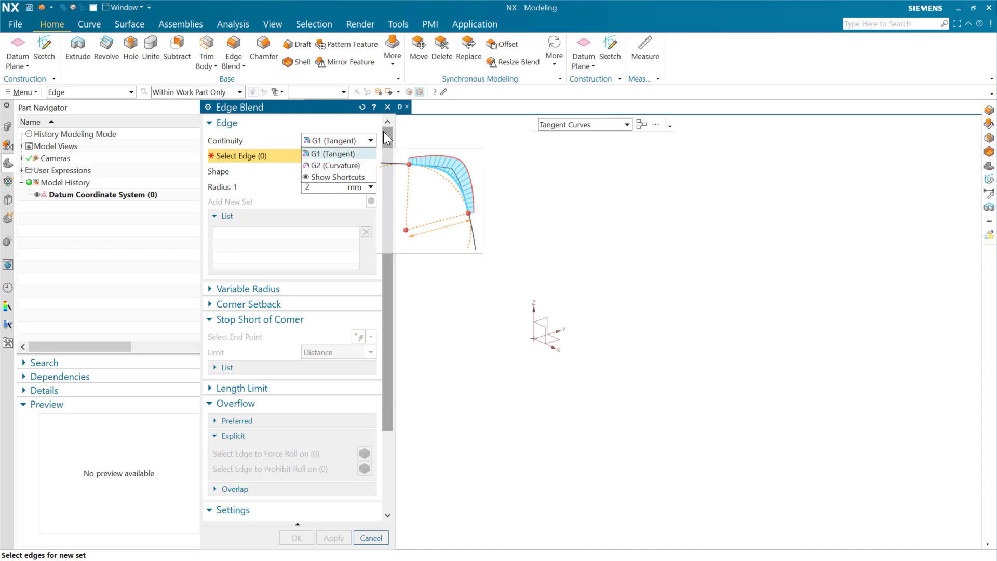
{"action": "left_click", "coordinate": [387, 105]}
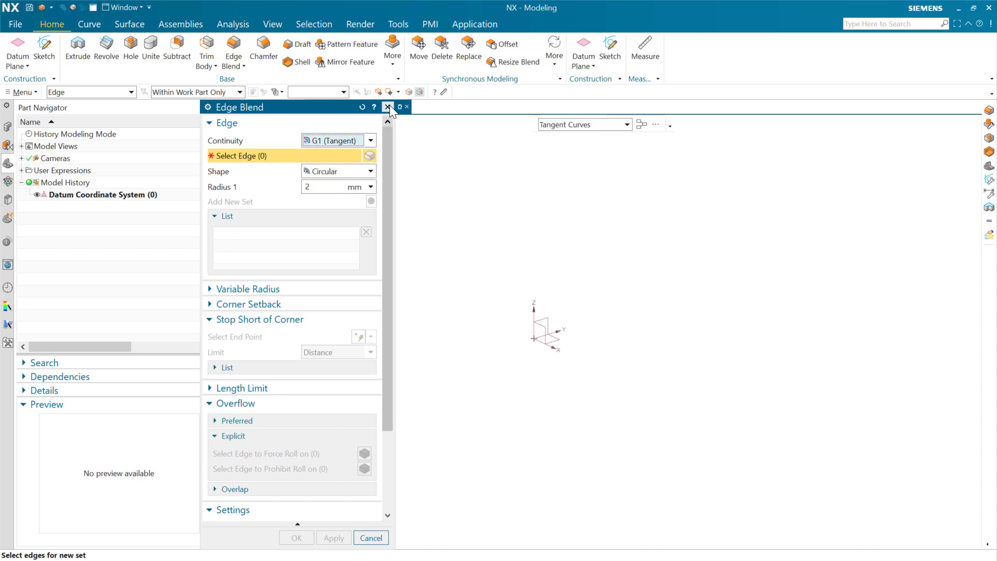
{"action": "left_click", "coordinate": [389, 107]}
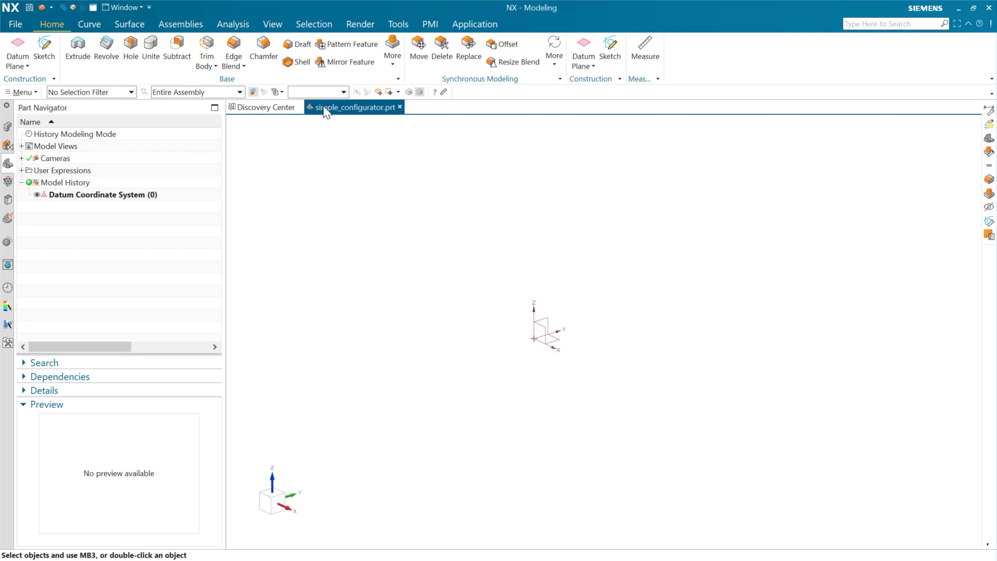
Open simple_configurator for reusable component editing, check the Configuration choices for tooltip images, and cancel the dialog.
{"action": "left_click", "coordinate": [398, 25]}
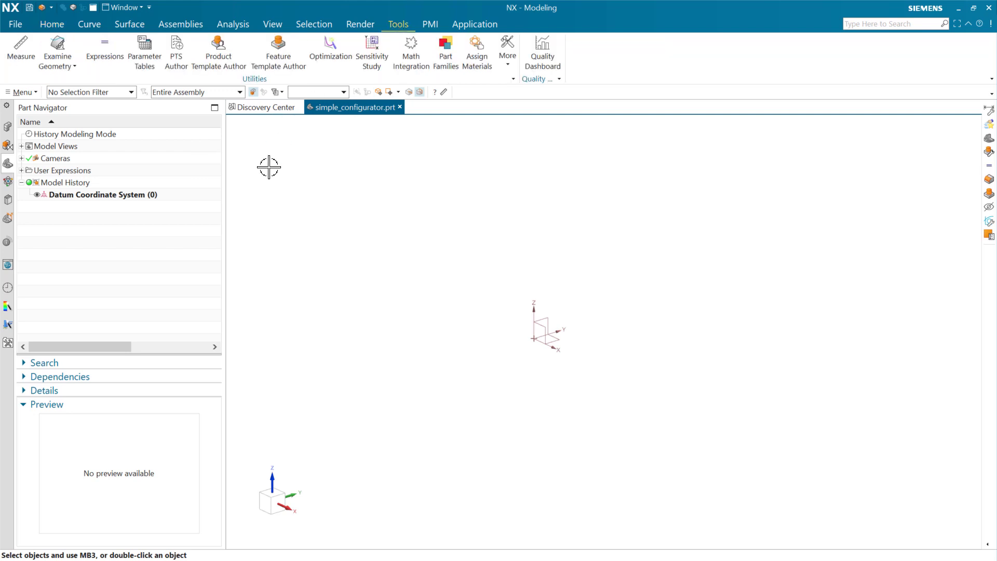
{"action": "left_click", "coordinate": [7, 126]}
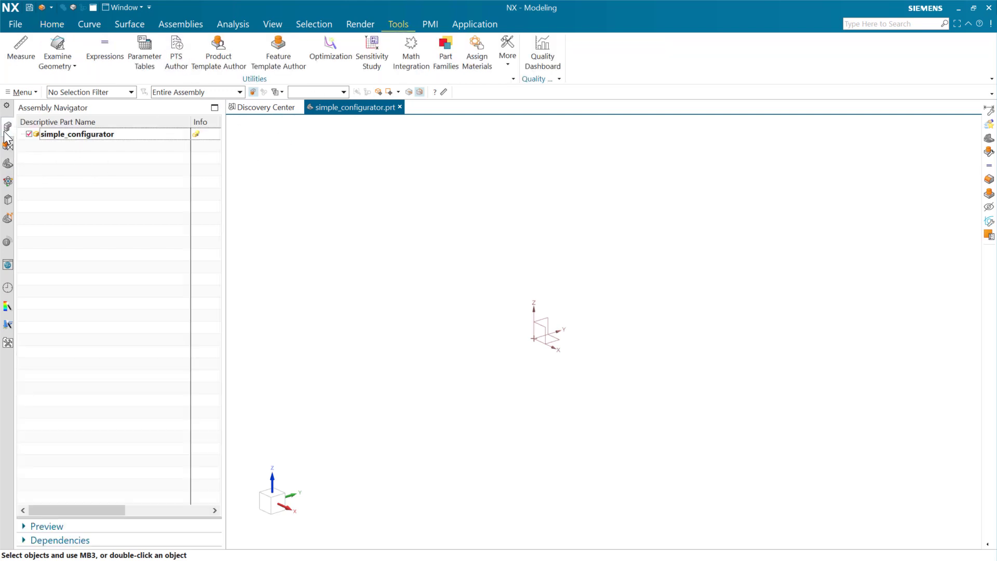
{"action": "right_click", "coordinate": [127, 136]}
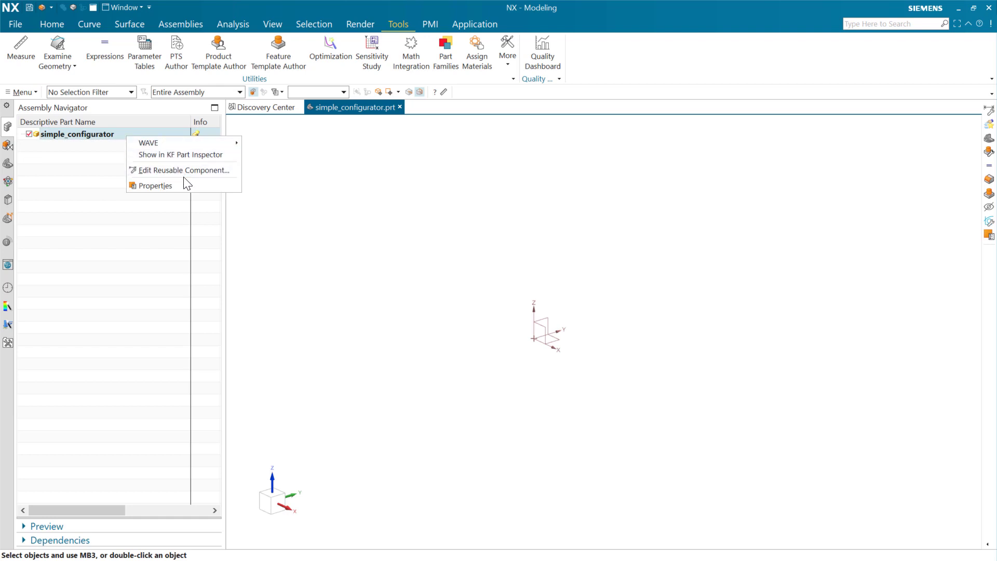
{"action": "left_click", "coordinate": [185, 171]}
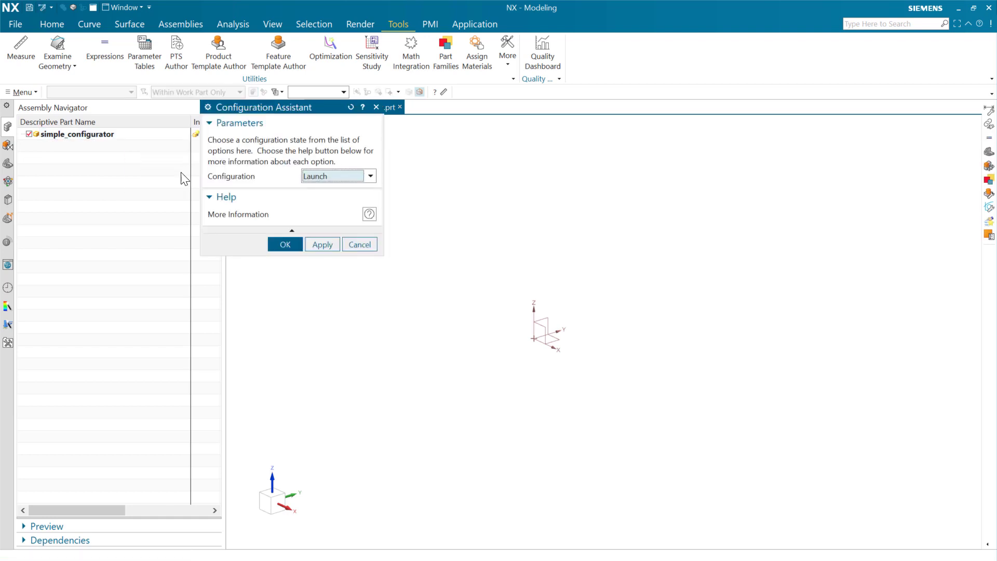
{"action": "left_click", "coordinate": [370, 176]}
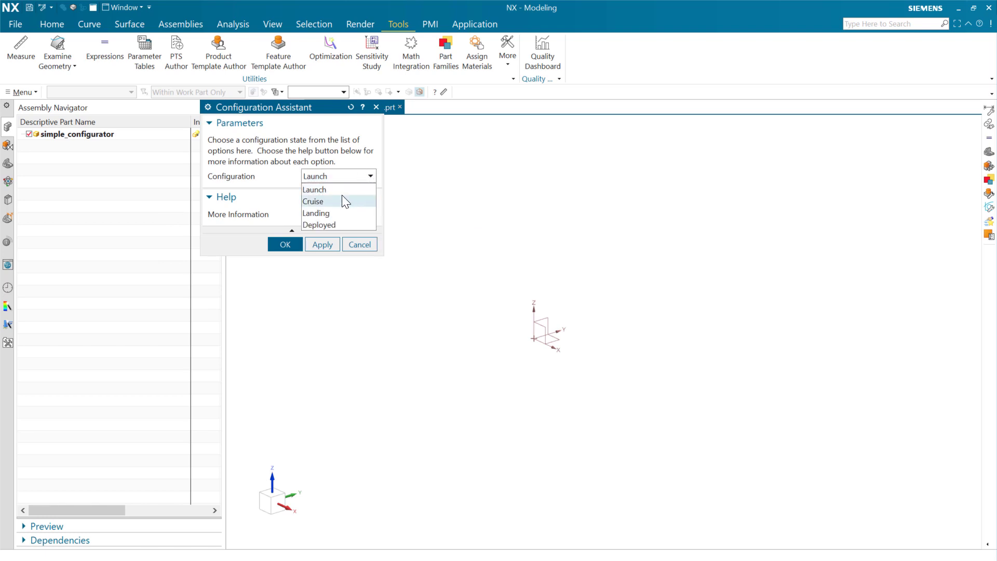
{"action": "mouse_move", "coordinate": [343, 190]}
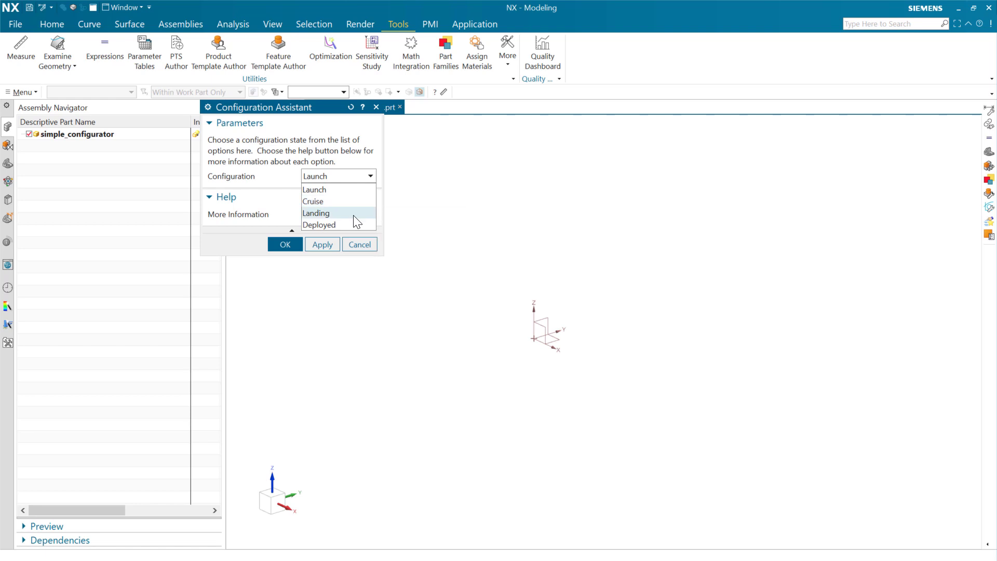
{"action": "mouse_move", "coordinate": [357, 221]}
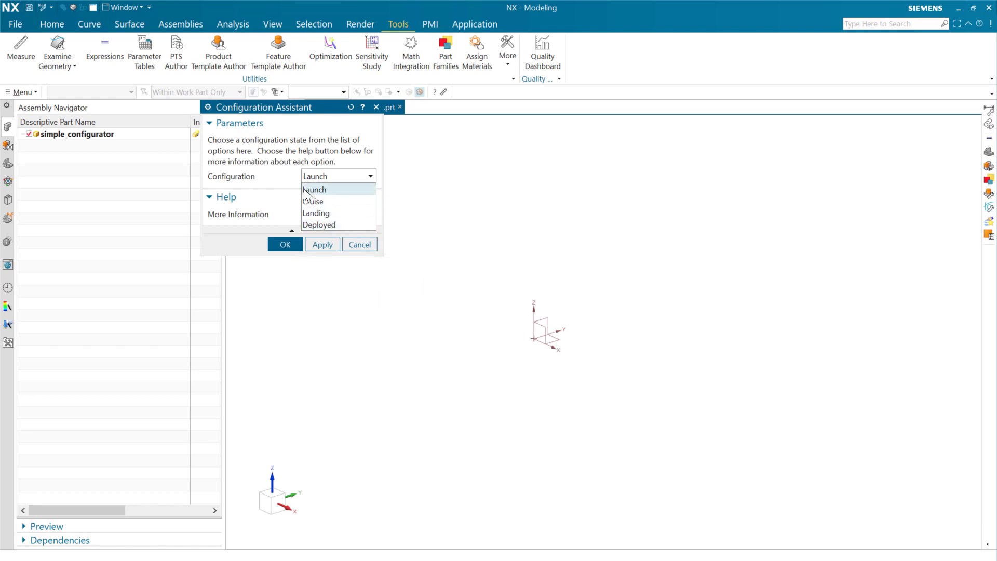
{"action": "left_click", "coordinate": [355, 245]}
{"action": "left_click", "coordinate": [355, 245]}
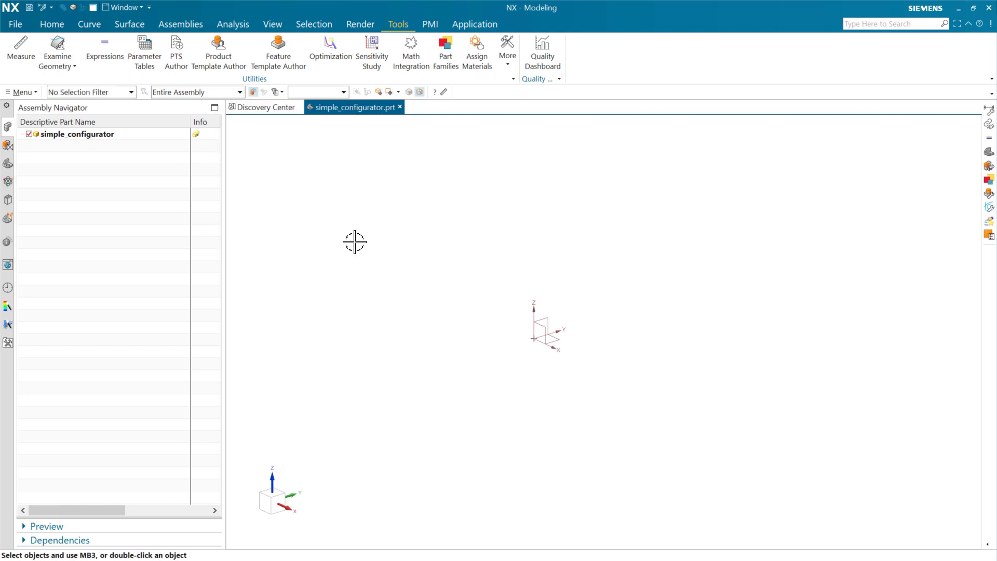
Start PTS Author and review the Values list entries of the Configuration number control.
{"action": "left_click", "coordinate": [173, 66]}
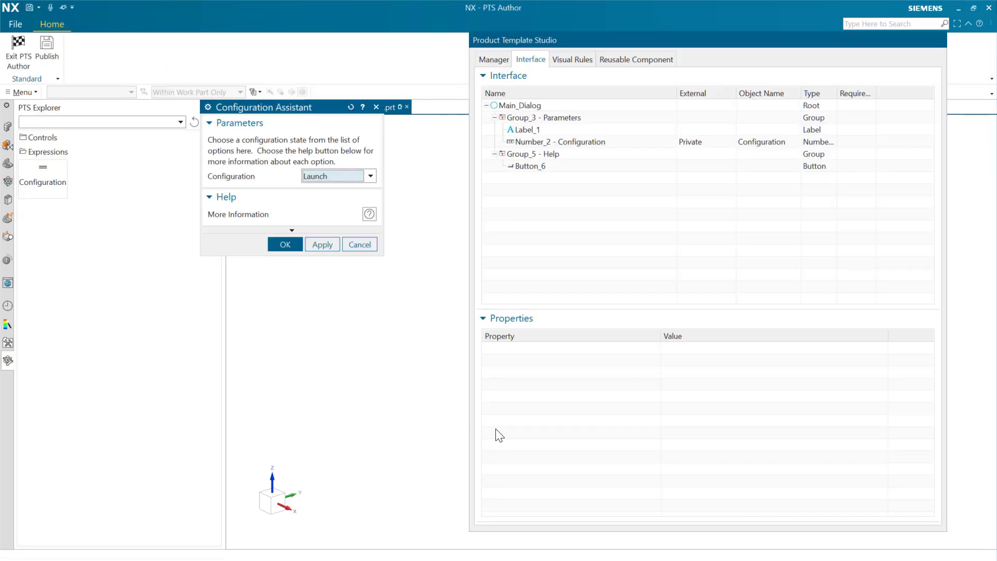
{"action": "left_click", "coordinate": [613, 148]}
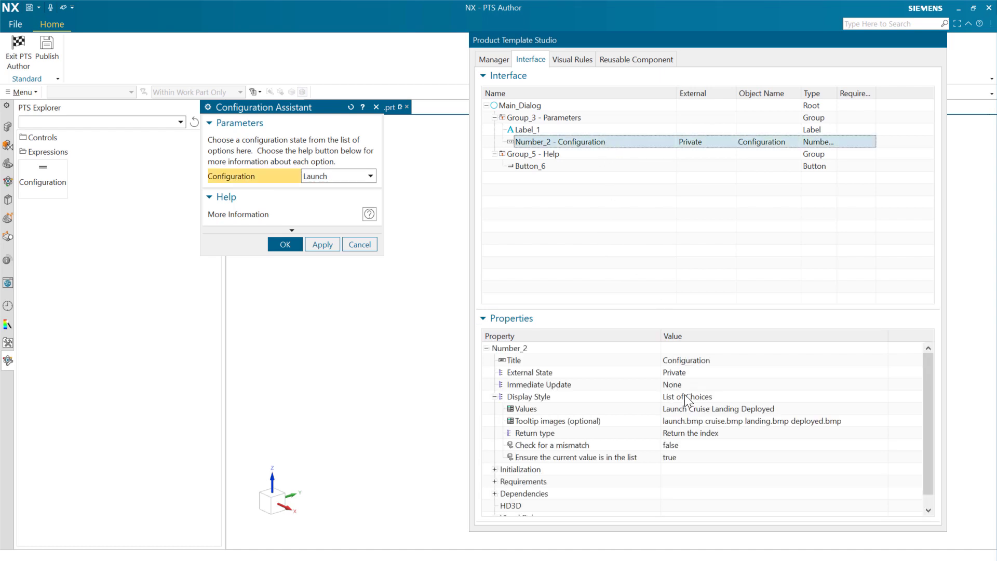
{"action": "left_click", "coordinate": [695, 407]}
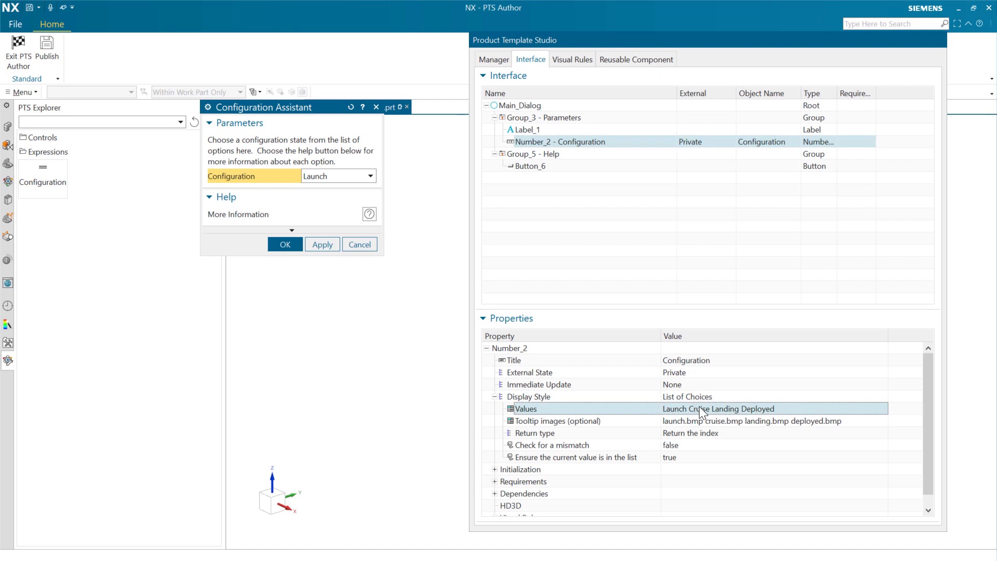
{"action": "left_click", "coordinate": [710, 407]}
{"action": "left_click", "coordinate": [535, 117]}
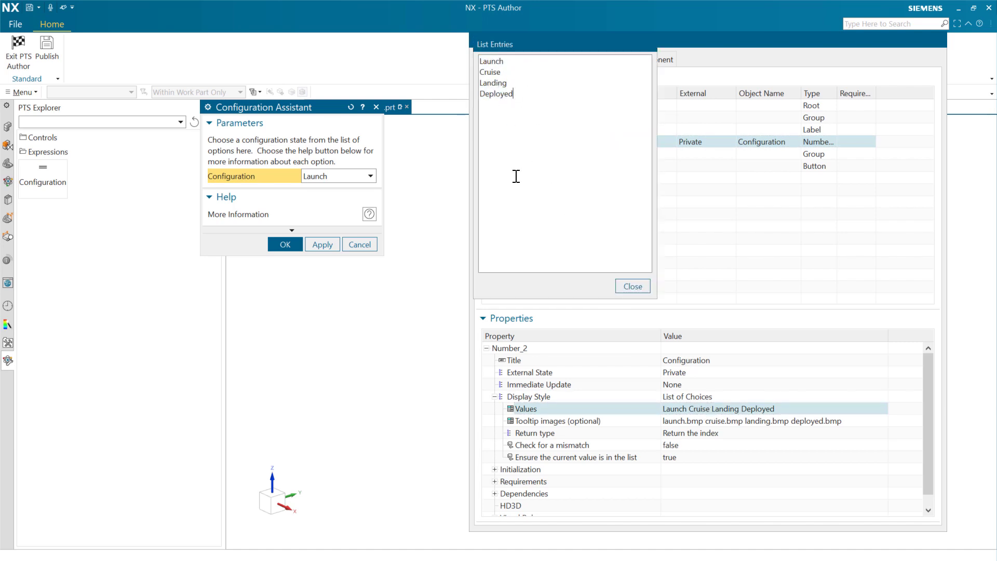
{"action": "left_click", "coordinate": [633, 286]}
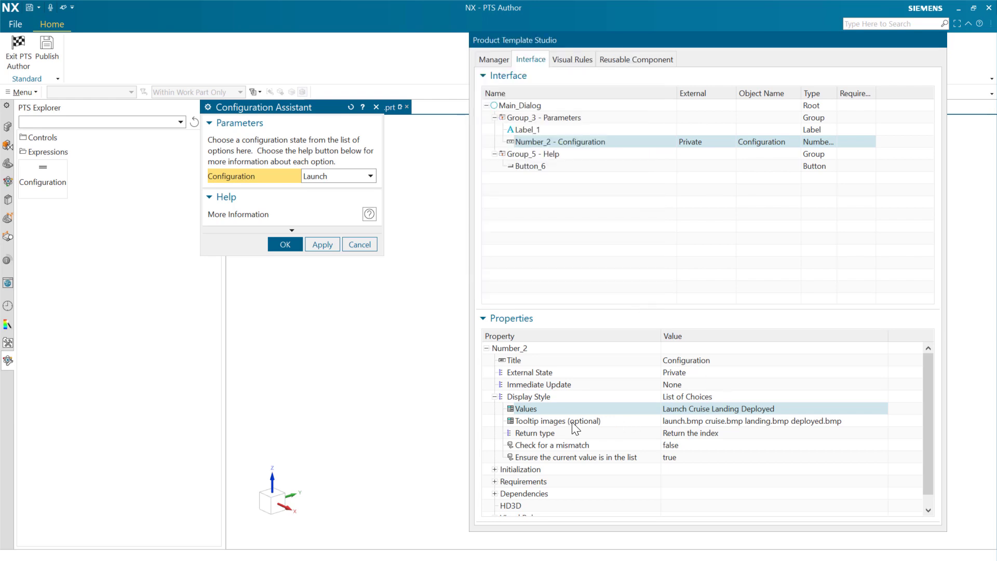
Review the Configuration control's optional tooltip image list entries, then exit PTS Author.
{"action": "left_click", "coordinate": [592, 421]}
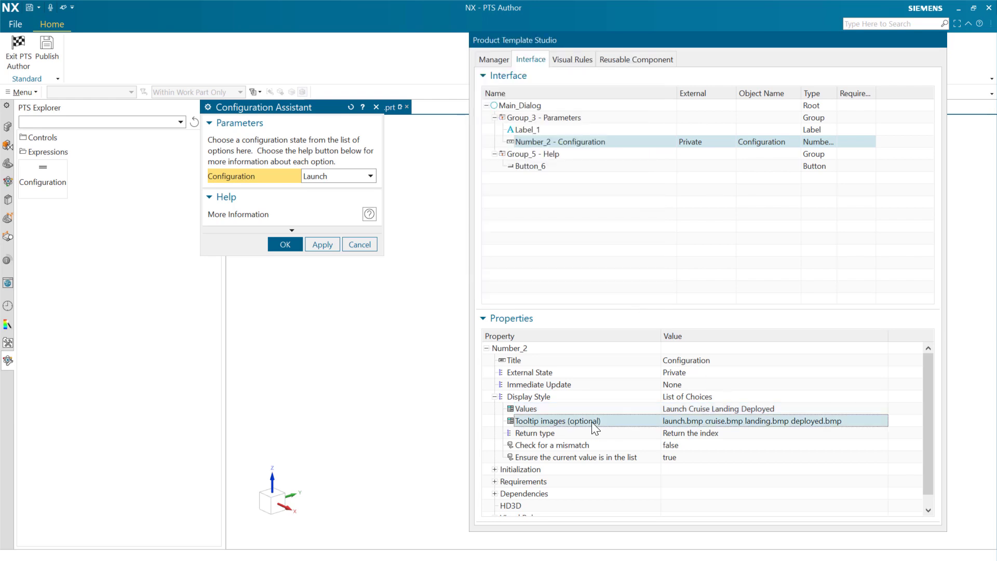
{"action": "left_click", "coordinate": [710, 420]}
{"action": "left_click_drag", "start_coordinate": [549, 105], "coordinate": [475, 61]}
{"action": "left_click", "coordinate": [546, 97]}
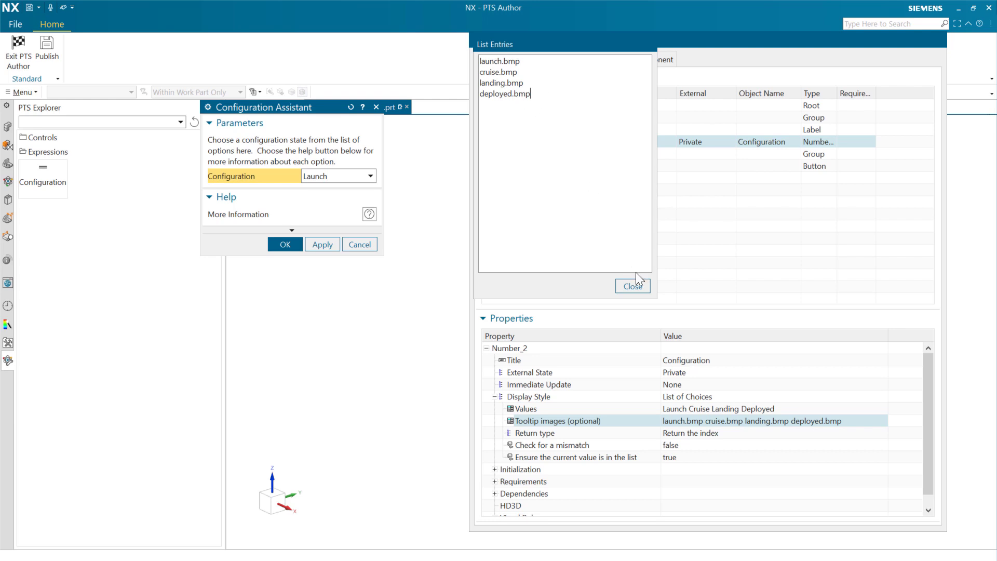
{"action": "left_click", "coordinate": [632, 287]}
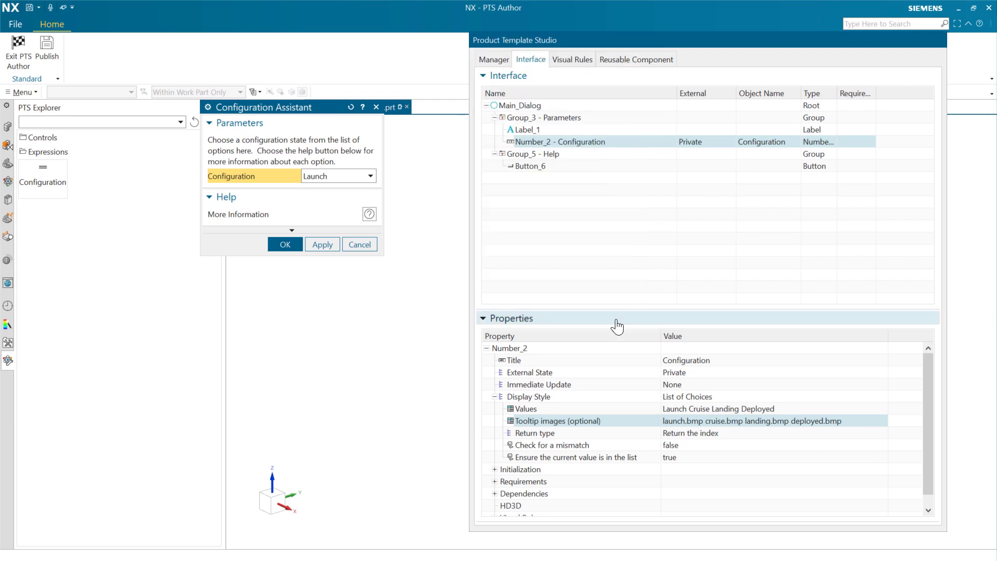
{"action": "left_click", "coordinate": [19, 50]}
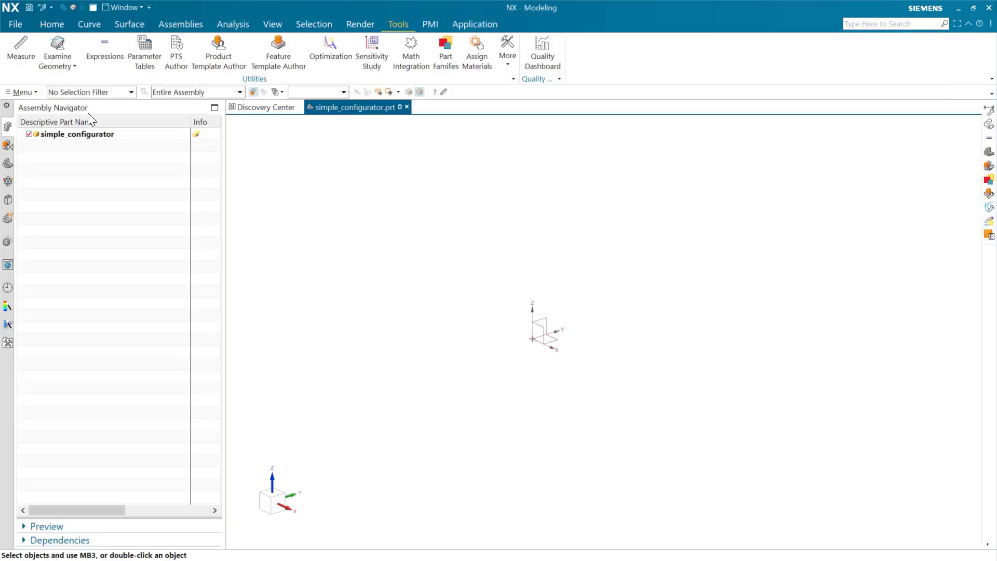
Reopen simple_configurator for reusable component editing, preview the tooltip images of the Configuration choices, and cancel the dialog.
{"action": "right_click", "coordinate": [113, 136]}
{"action": "left_click", "coordinate": [165, 171]}
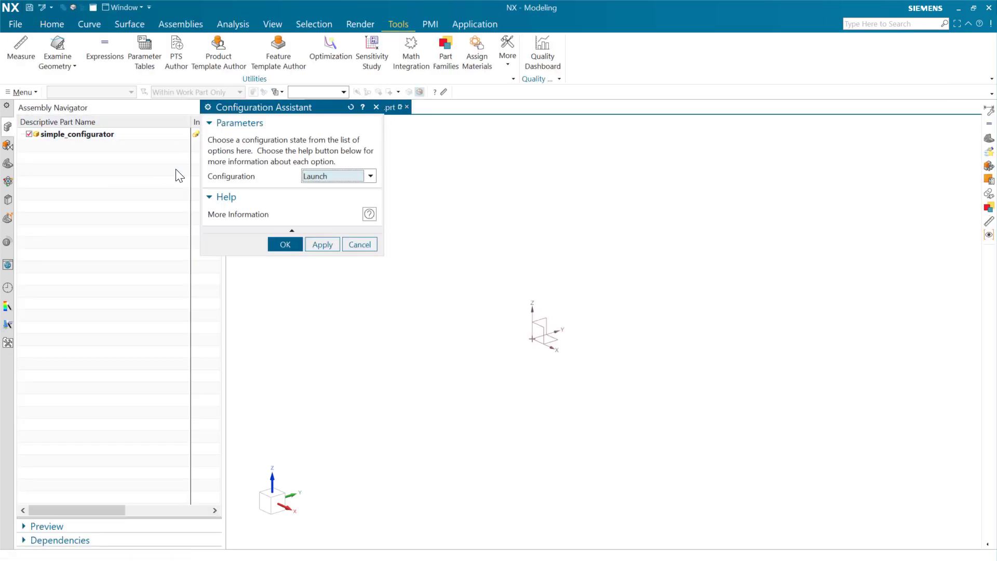
{"action": "left_click", "coordinate": [371, 176]}
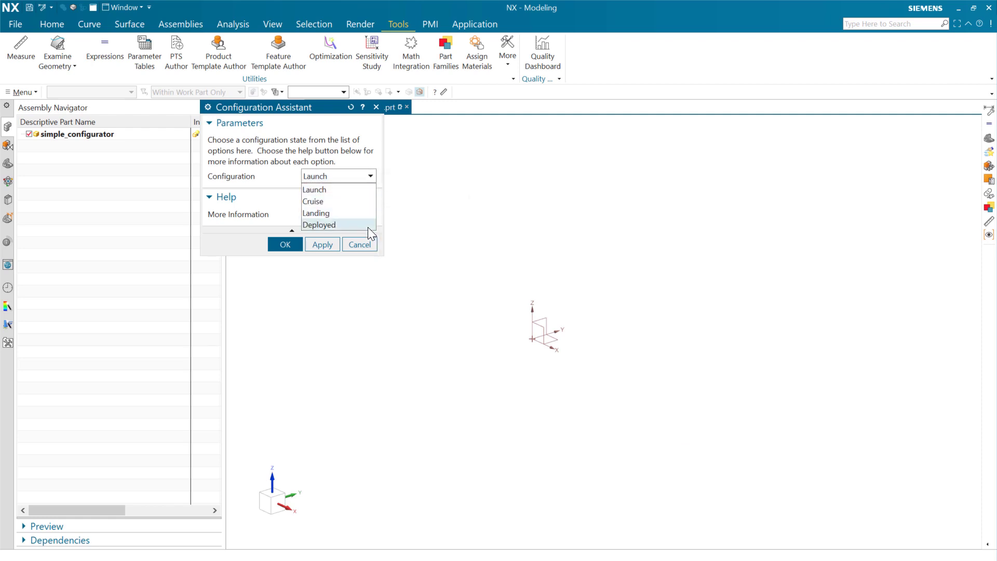
{"action": "mouse_move", "coordinate": [368, 227]}
{"action": "mouse_move", "coordinate": [357, 197]}
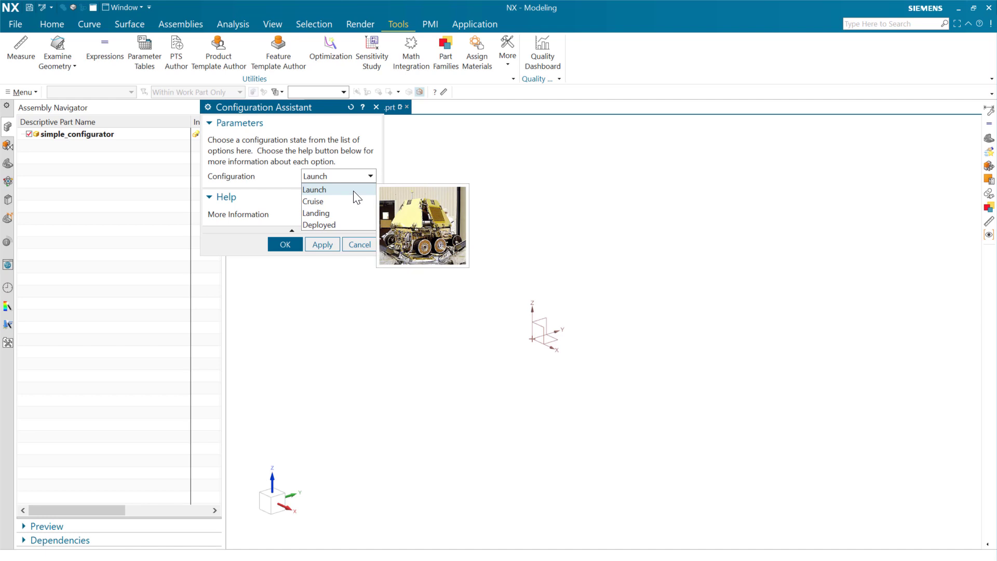
{"action": "left_click", "coordinate": [355, 244]}
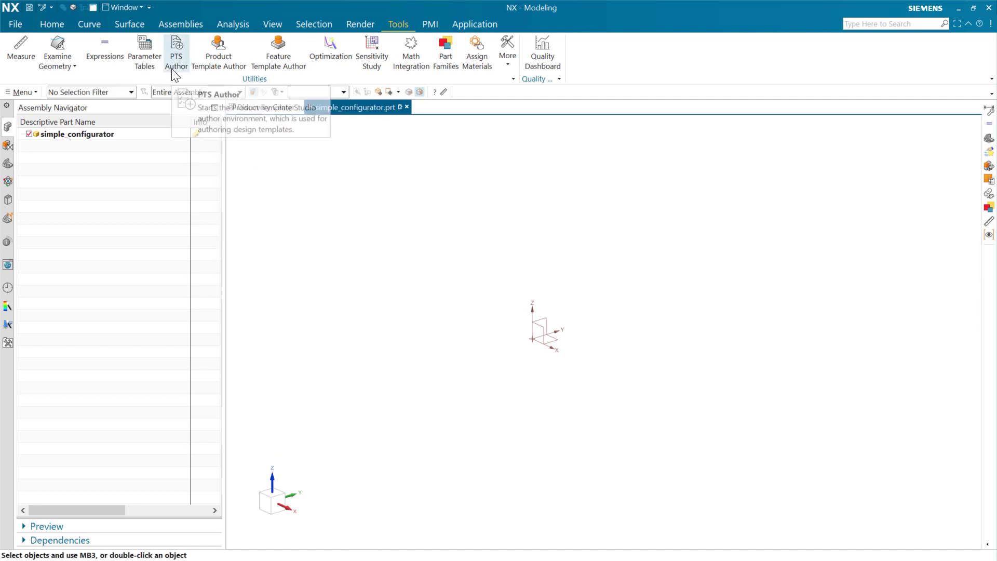
Start Product Template Author and expand the Configuration number control's properties down to its List of Choices display style settings.
{"action": "left_click", "coordinate": [220, 63]}
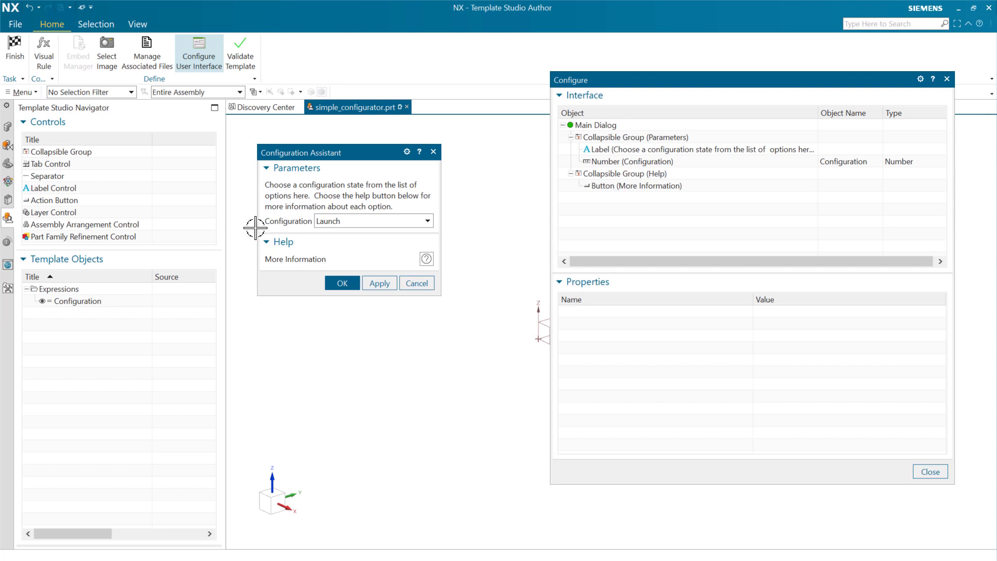
{"action": "left_click_drag", "start_coordinate": [743, 254], "coordinate": [376, 248]}
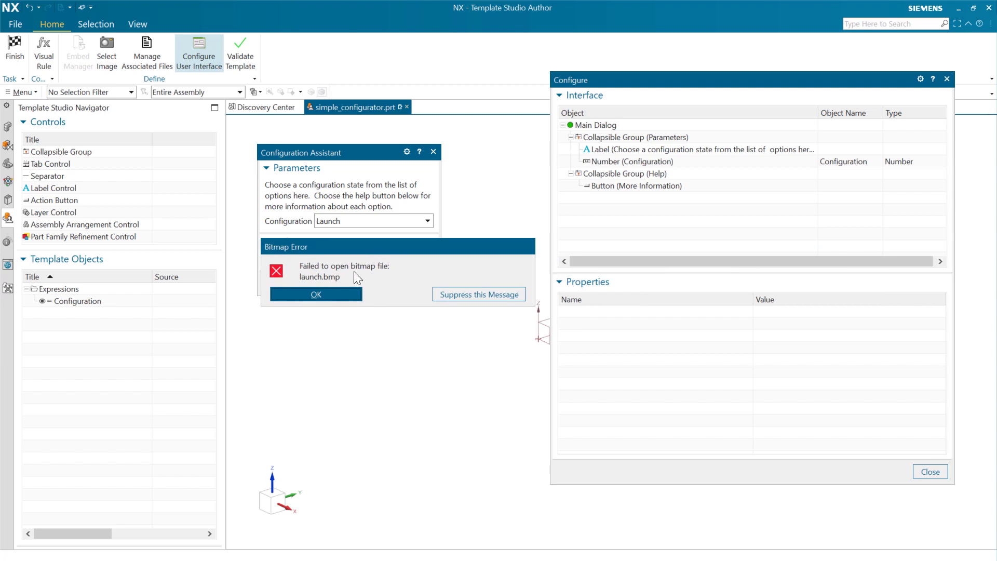
{"action": "left_click", "coordinate": [340, 295]}
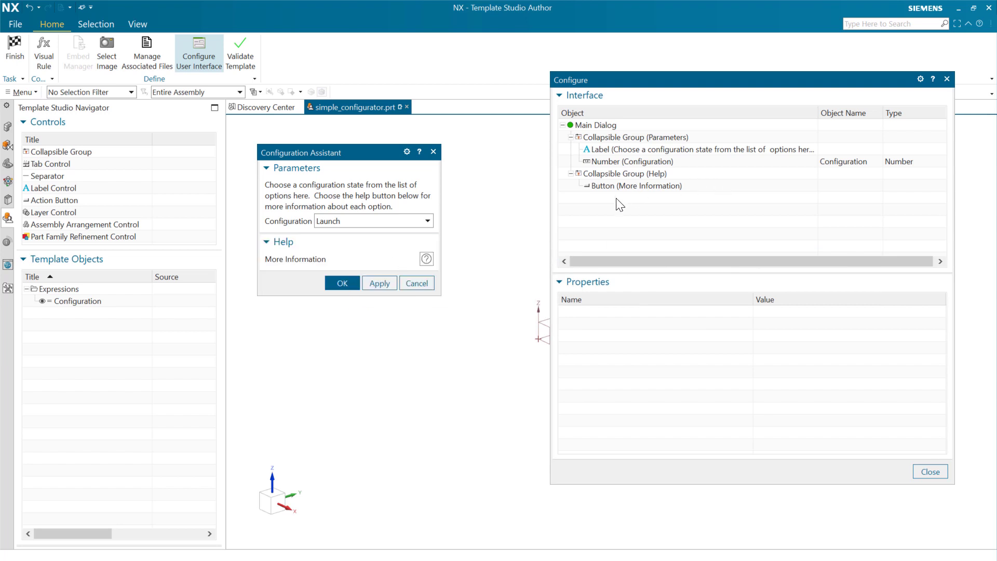
{"action": "left_click", "coordinate": [629, 162]}
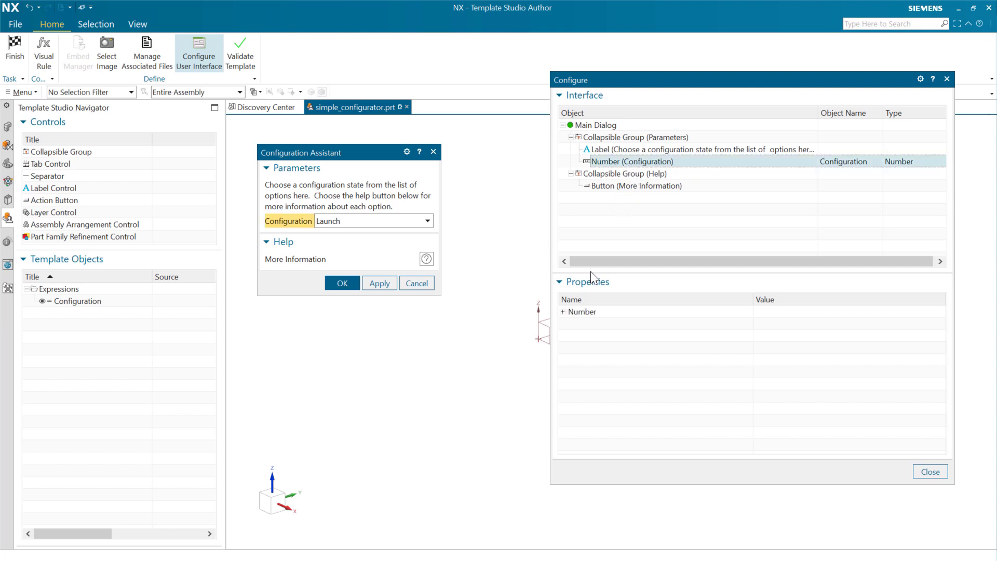
{"action": "left_click", "coordinate": [563, 312]}
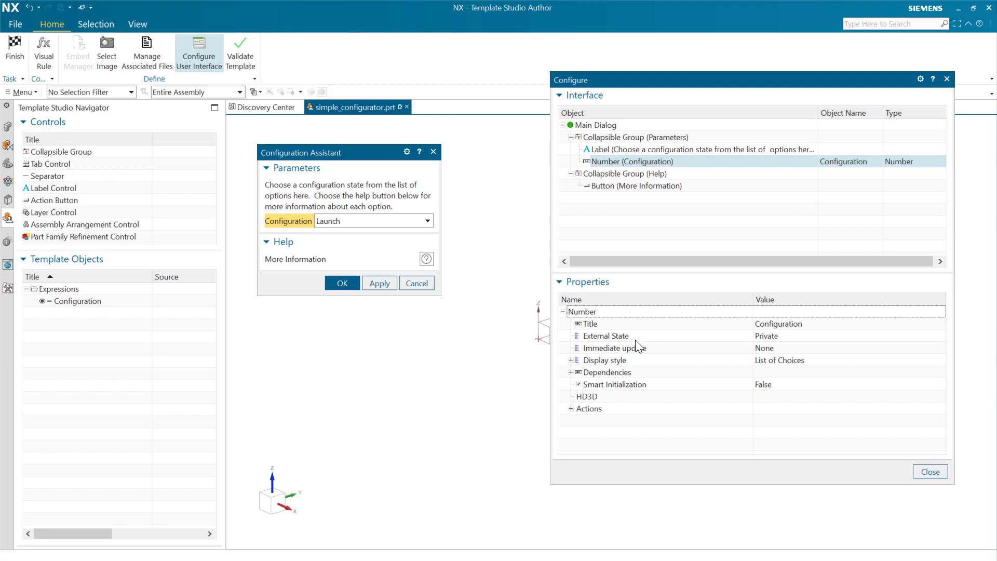
{"action": "left_click", "coordinate": [570, 360]}
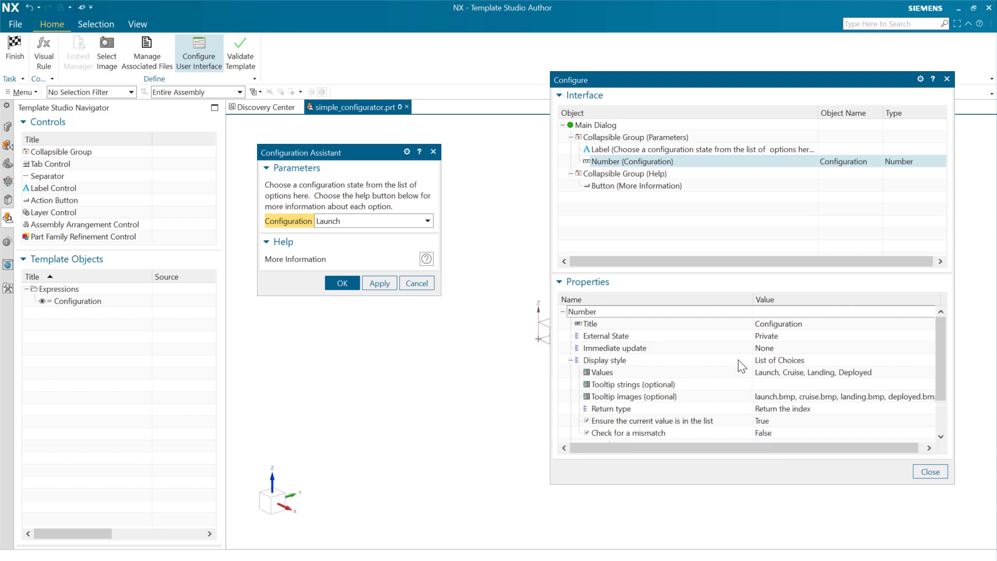
Set the Configuration control's tooltip images to launch.bmp, cruise.bmp, landing.bmp and deployed.bmp in D:\temp\PT_images, and preview them in the choices list.
{"action": "left_click", "coordinate": [784, 372]}
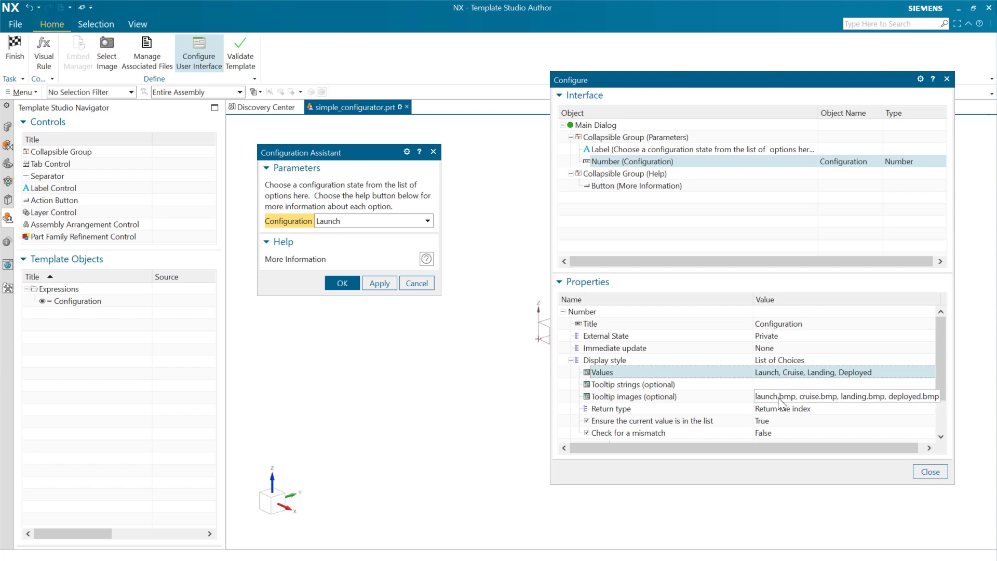
{"action": "left_click", "coordinate": [777, 397]}
{"action": "left_click", "coordinate": [782, 396]}
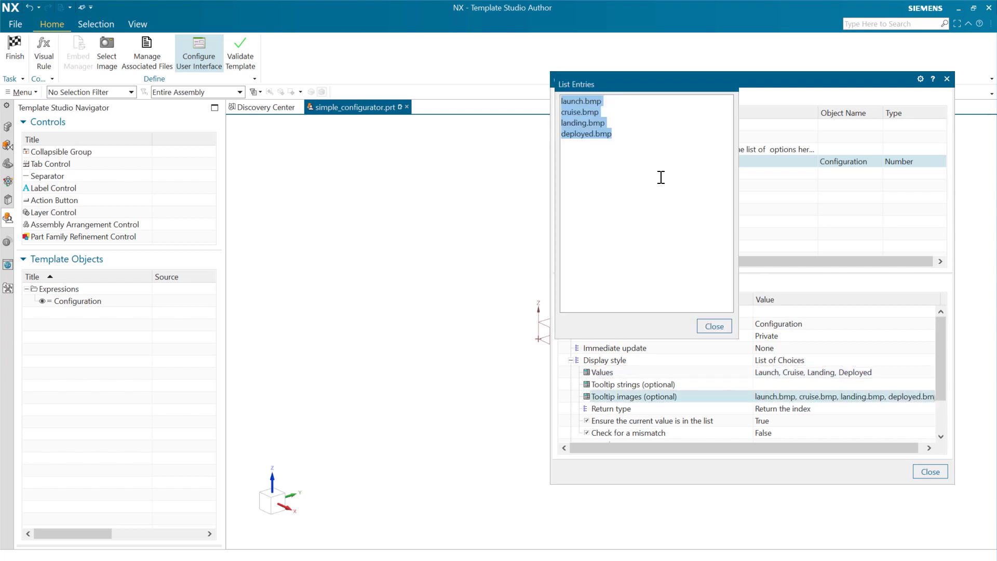
{"action": "left_click", "coordinate": [619, 135]}
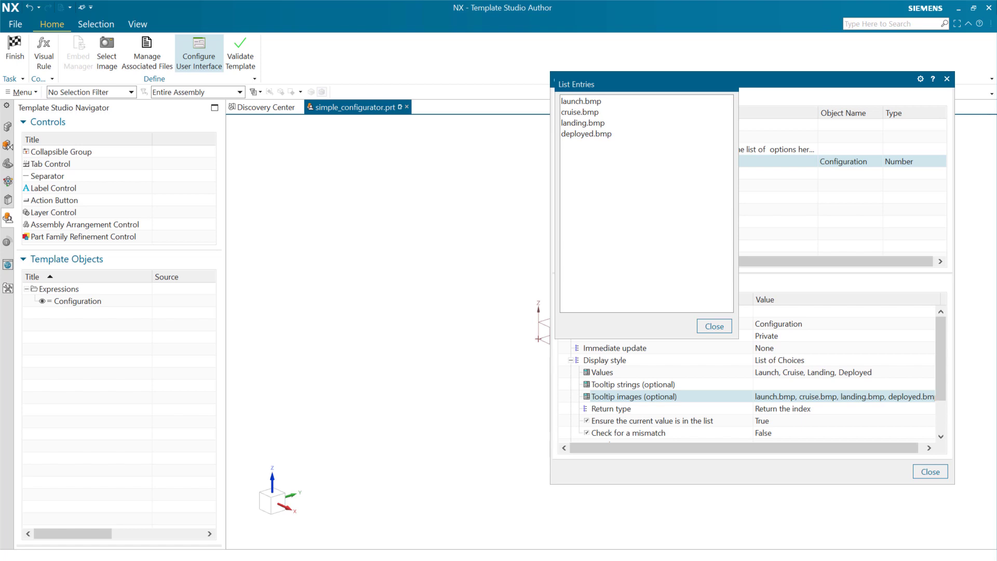
{"action": "left_click_drag", "start_coordinate": [611, 135], "coordinate": [545, 89]}
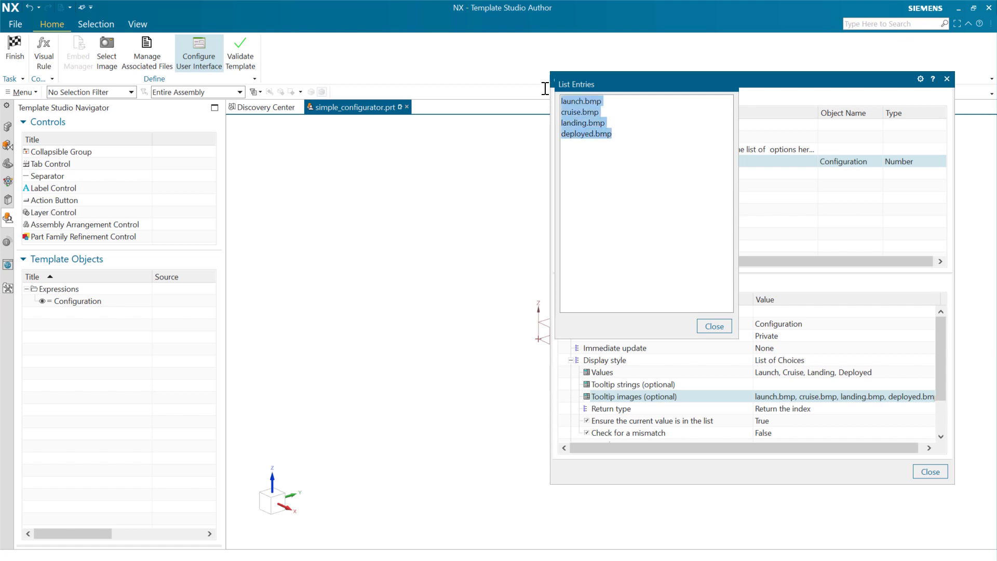
{"action": "type", "text": "D:\\temp\\PT_images\\launch.bmp D:\\temp\\PT_images\\cruise.bmp D:\\temp\\PT_images\\landing.bmp D:\\temp\\PT_images\\deployed.bmp"}
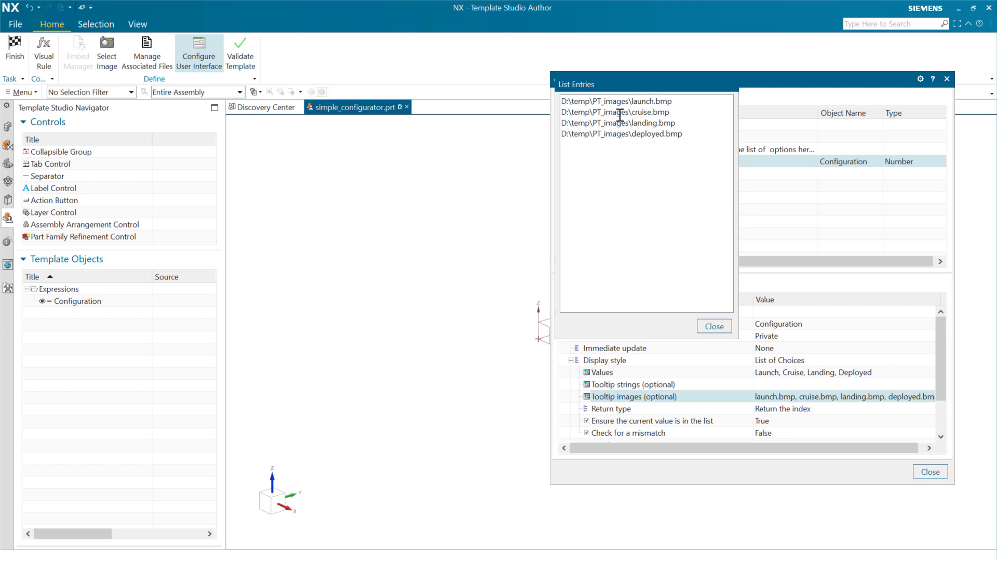
{"action": "left_click", "coordinate": [714, 326]}
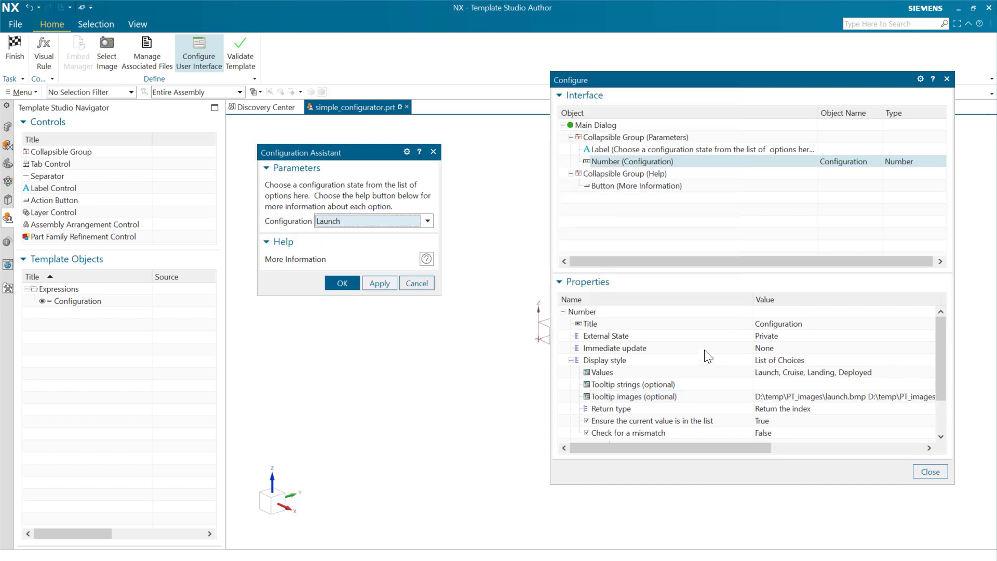
{"action": "left_click", "coordinate": [428, 221]}
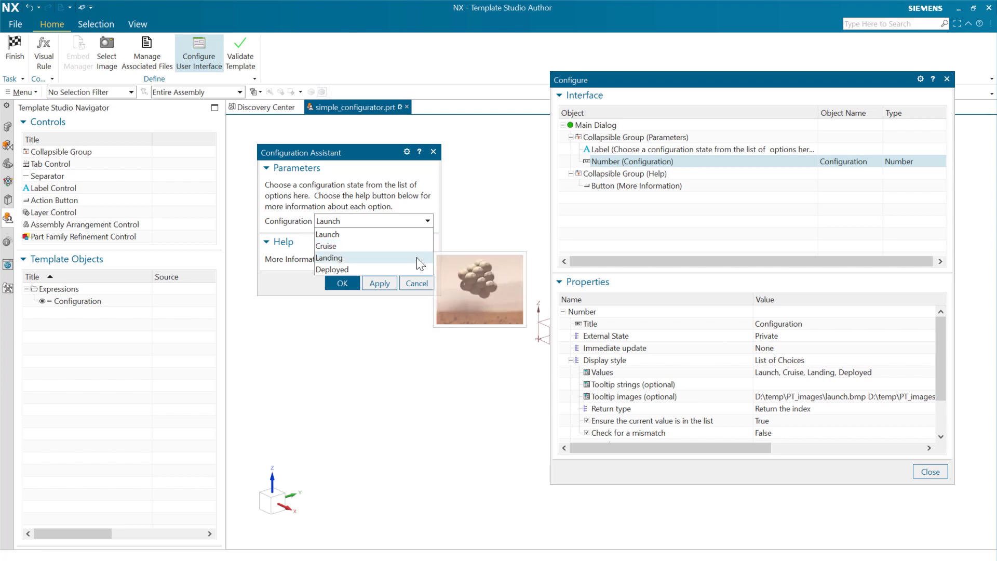
{"action": "left_click", "coordinate": [484, 206]}
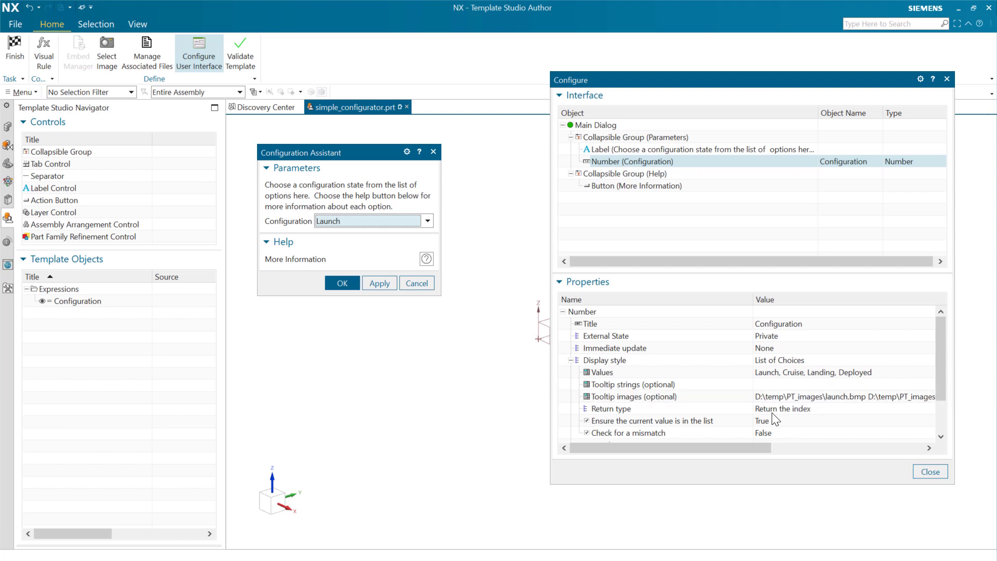
Fill the Configuration control's optional tooltip strings with one description each for the Launch, Cruise, Landing and Deployed configurations.
{"action": "left_click", "coordinate": [726, 385]}
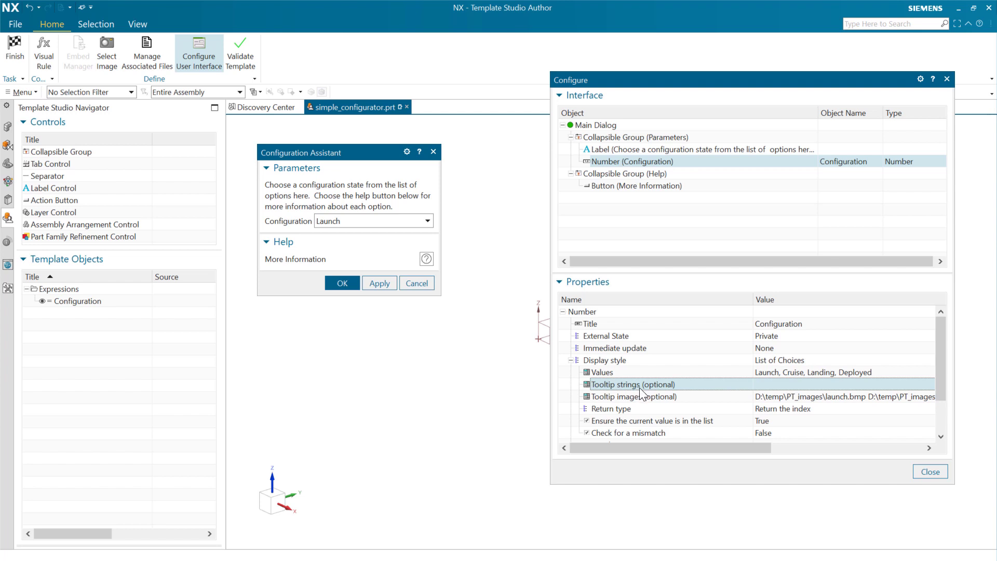
{"action": "left_click", "coordinate": [769, 384]}
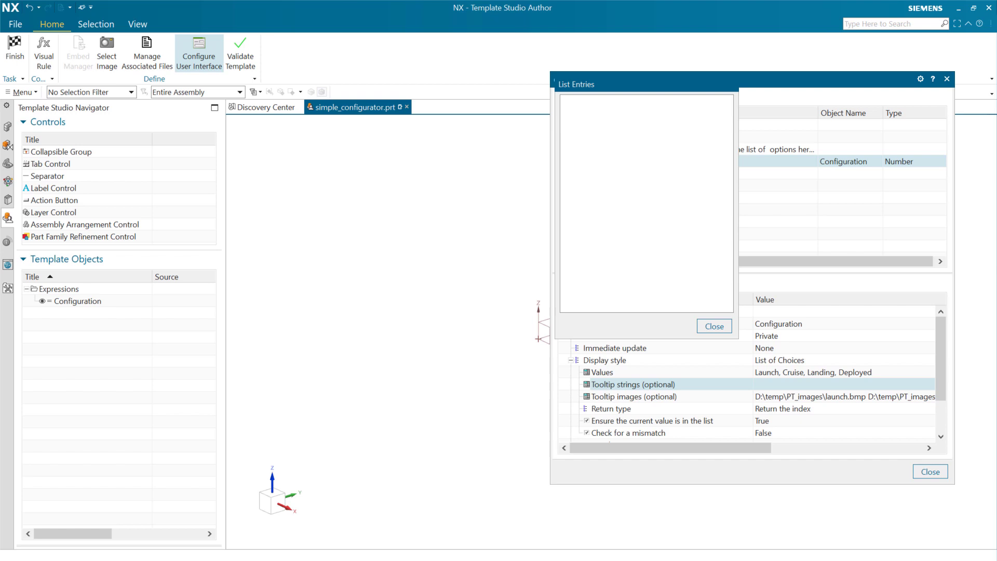
{"action": "key", "text": "ctrl+v"}
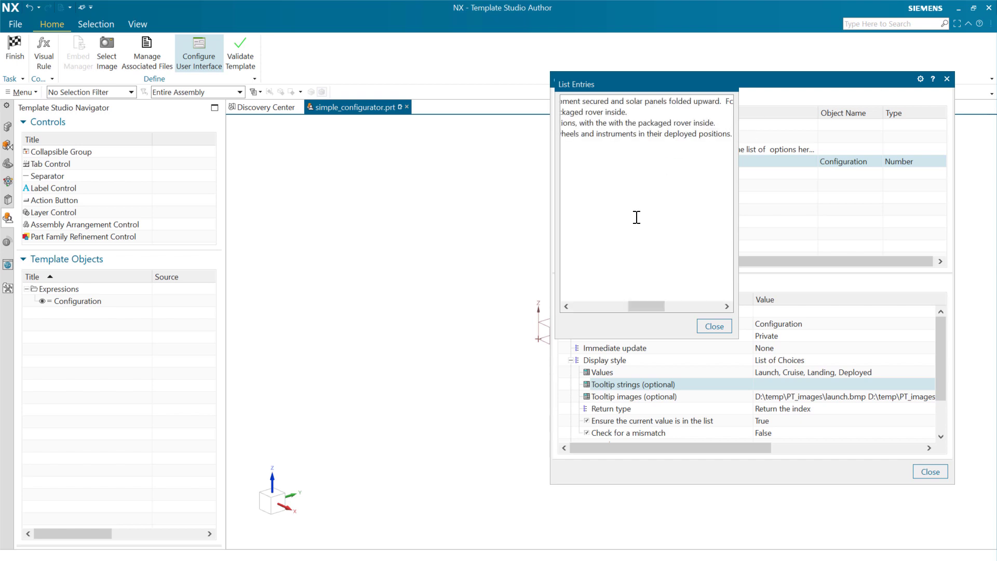
{"action": "left_click_drag", "start_coordinate": [649, 305], "coordinate": [551, 284]}
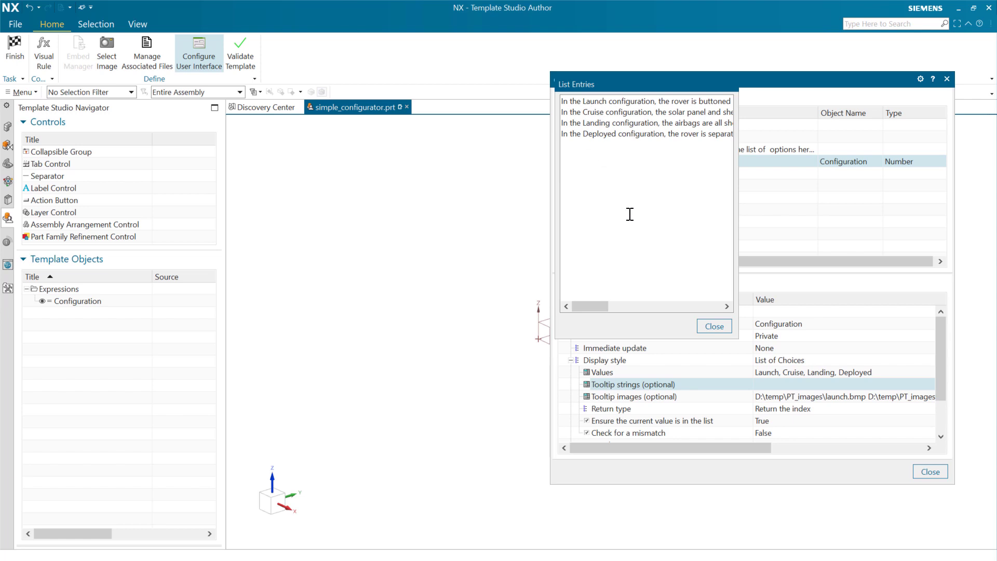
{"action": "left_click", "coordinate": [714, 326]}
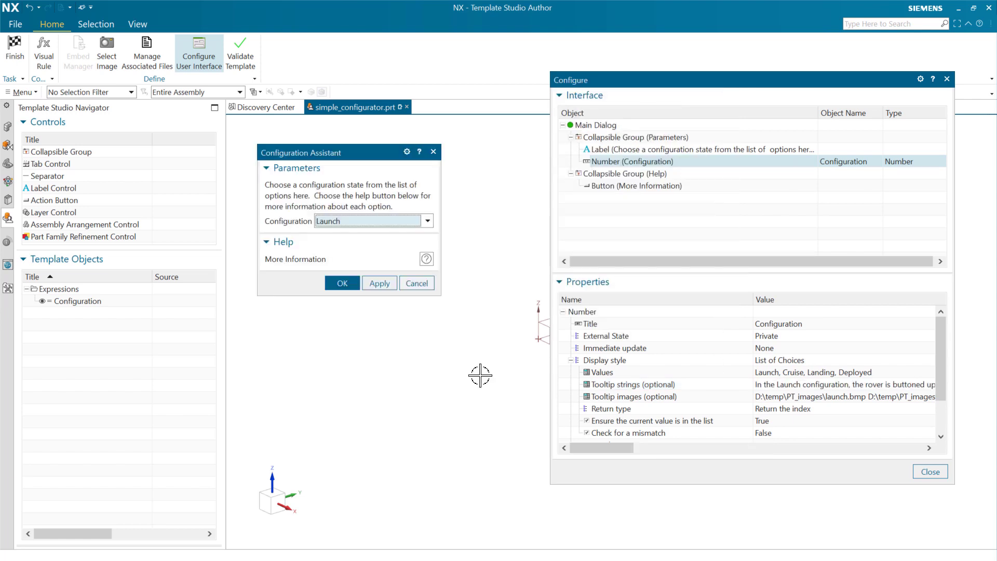
Preview the combined image and text tooltips of the Configuration choices, and finish the template authoring task.
{"action": "left_click", "coordinate": [427, 221]}
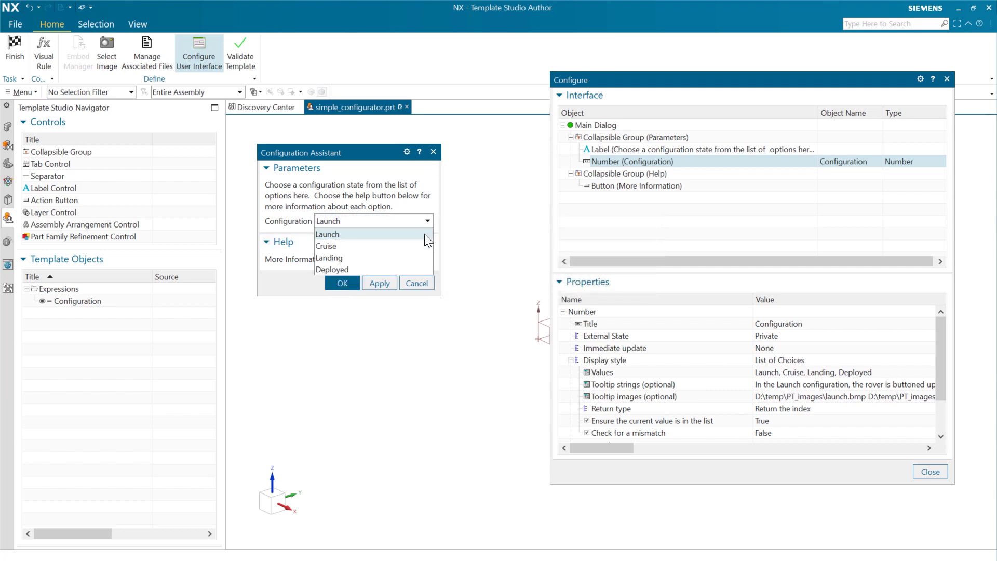
{"action": "mouse_move", "coordinate": [425, 234]}
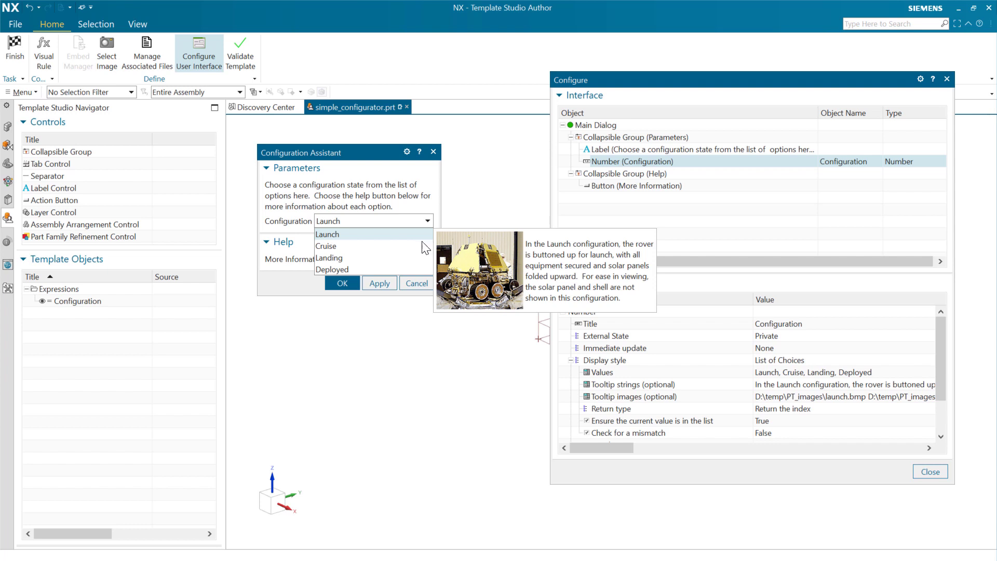
{"action": "mouse_move", "coordinate": [422, 254]}
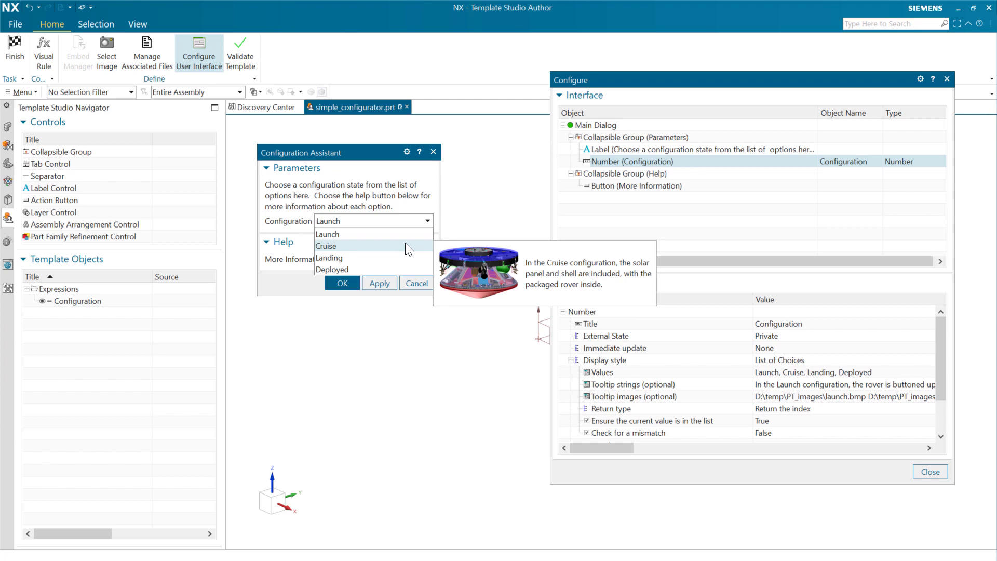
{"action": "left_click", "coordinate": [12, 49]}
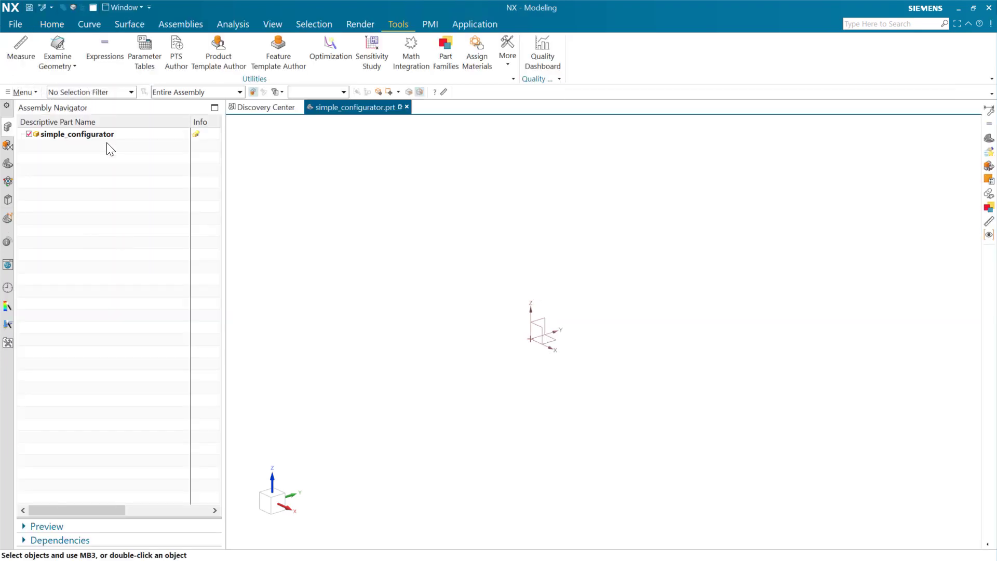
Open simple_configurator for reusable component editing and check the image and text tooltips of the Configuration choices.
{"action": "right_click", "coordinate": [108, 134]}
{"action": "left_click", "coordinate": [139, 165]}
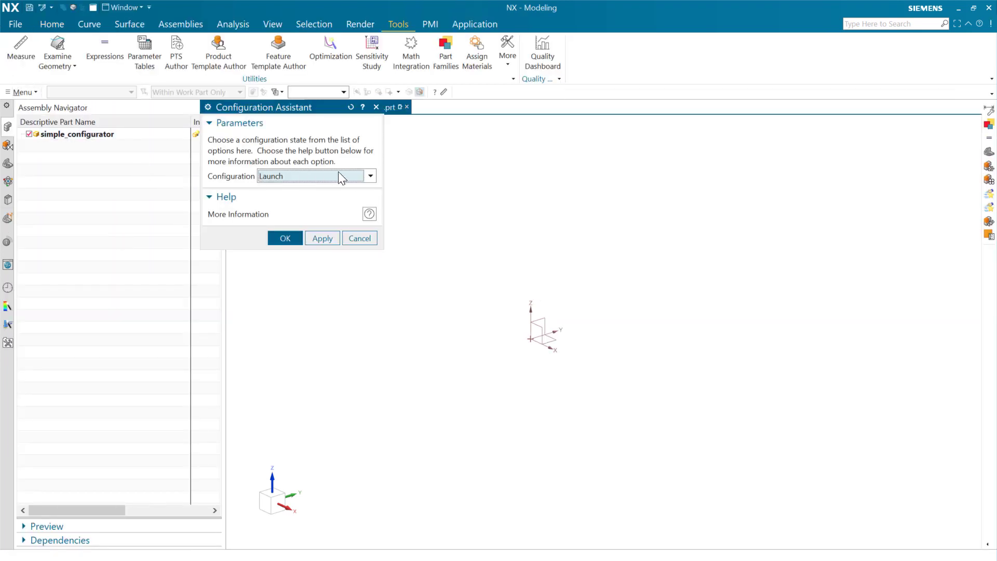
{"action": "left_click", "coordinate": [368, 176]}
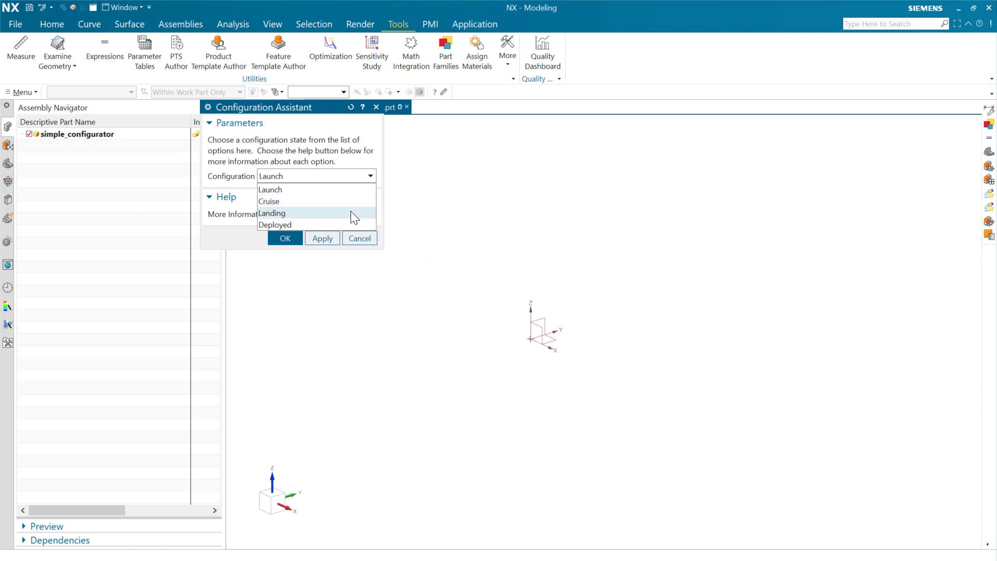